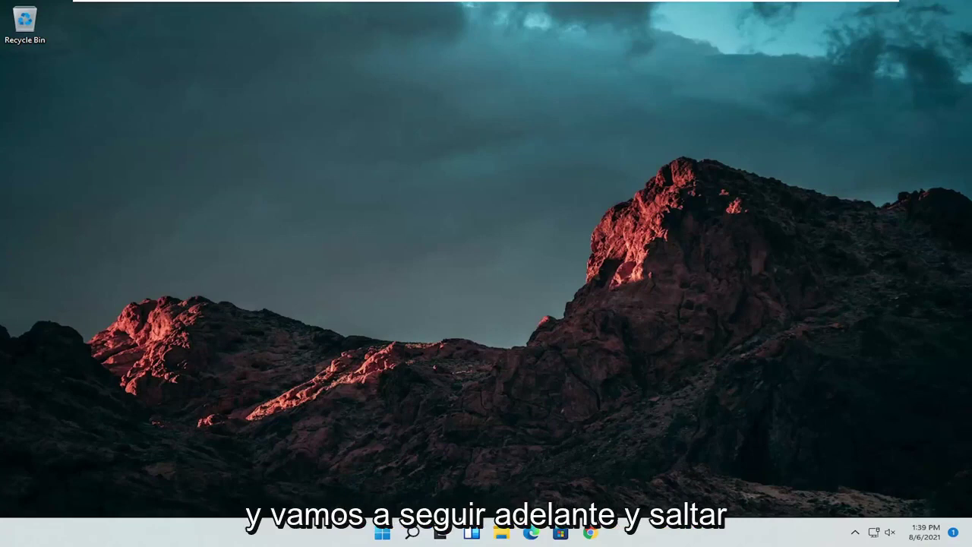
Open Control Panel from search, view items as Large icons, and open the Mouse settings to review them.
click(412, 533)
text(cont)
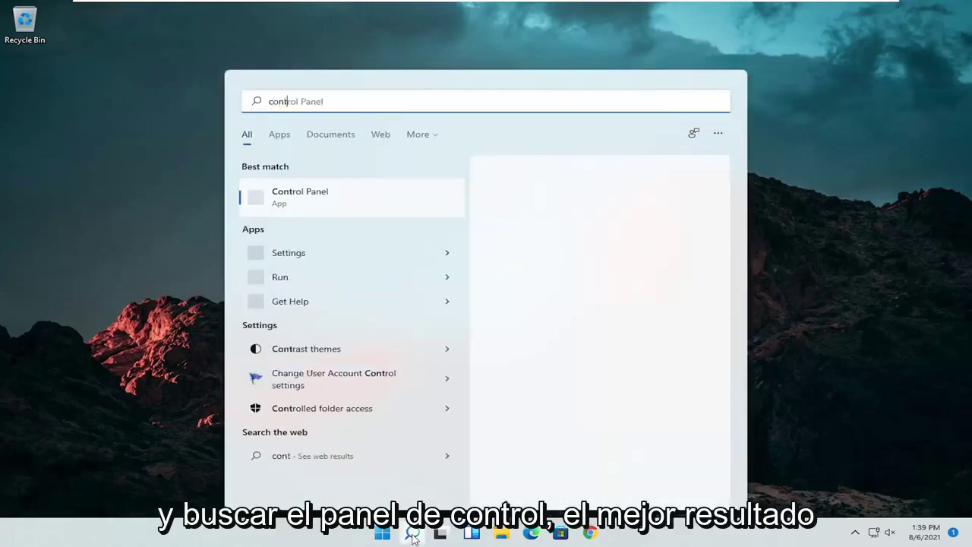
text(rol panel)
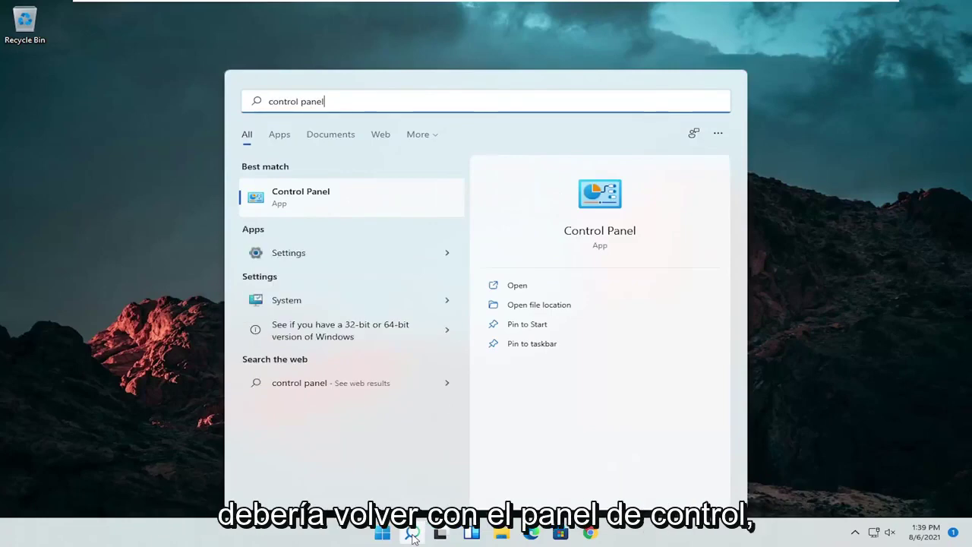
click(334, 195)
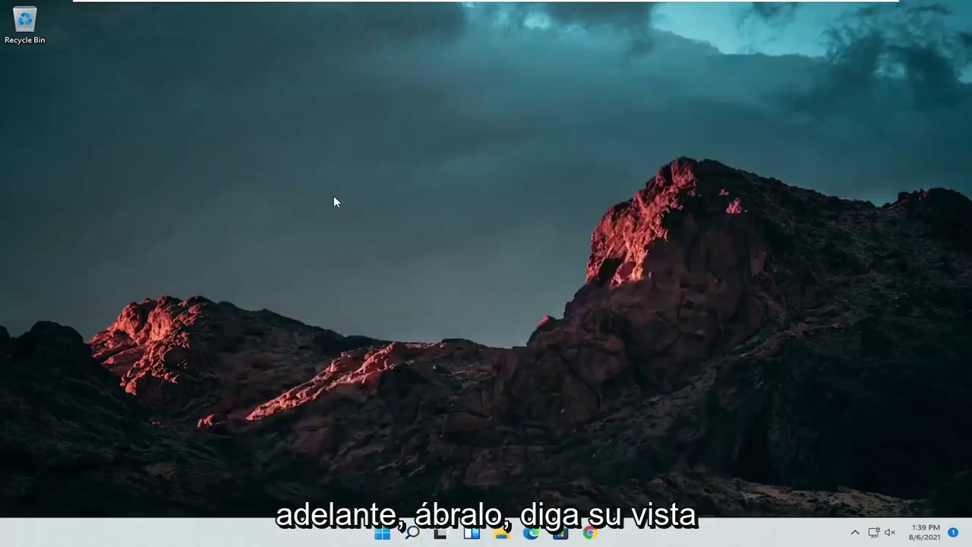
click(692, 154)
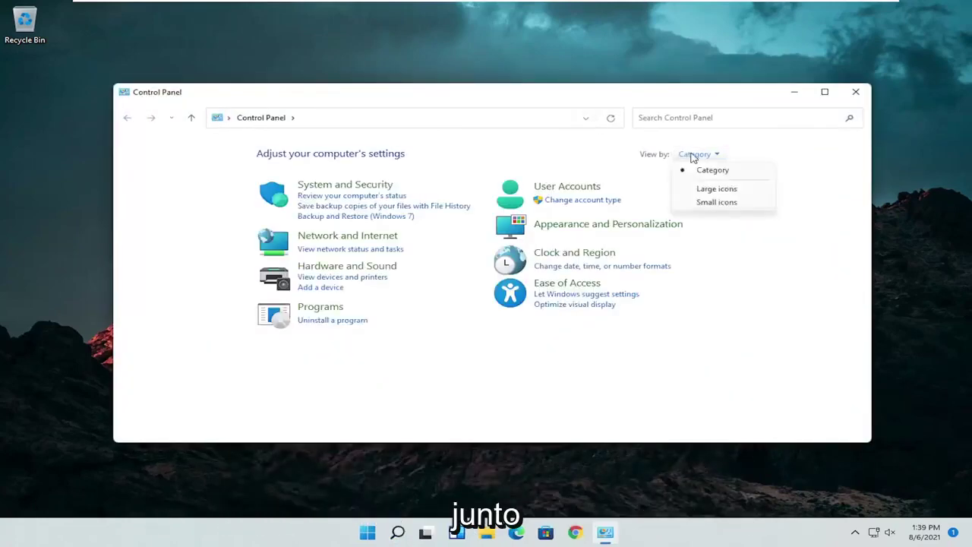
click(706, 190)
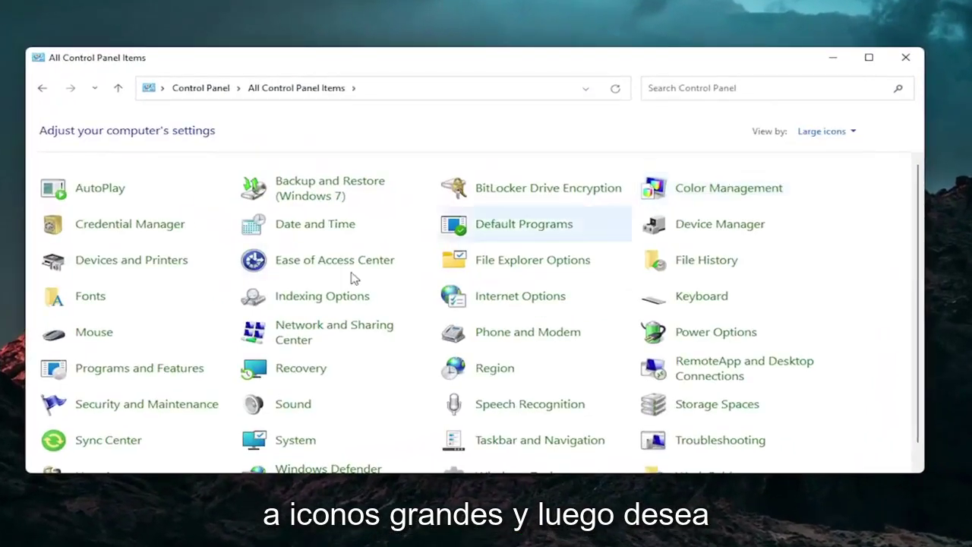
click(94, 338)
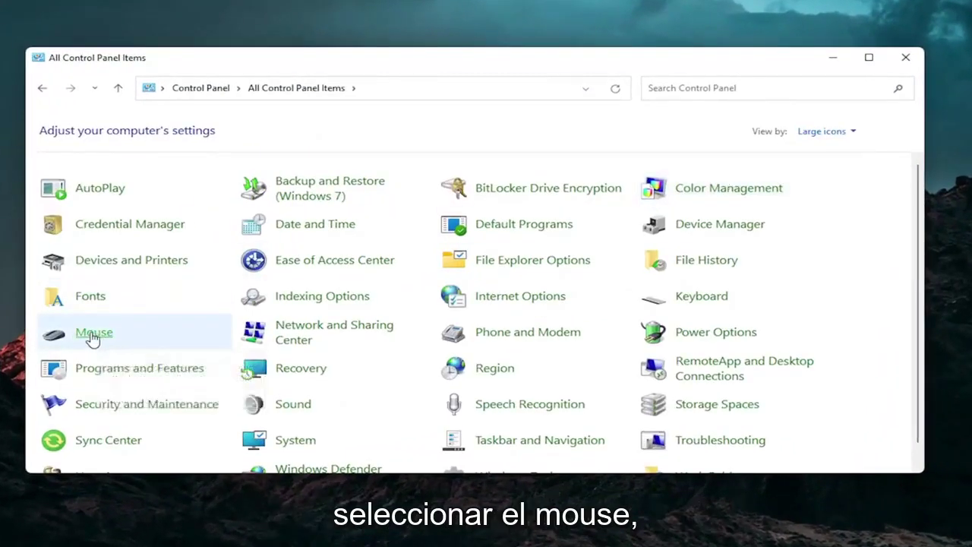
drag(194, 77, 509, 100)
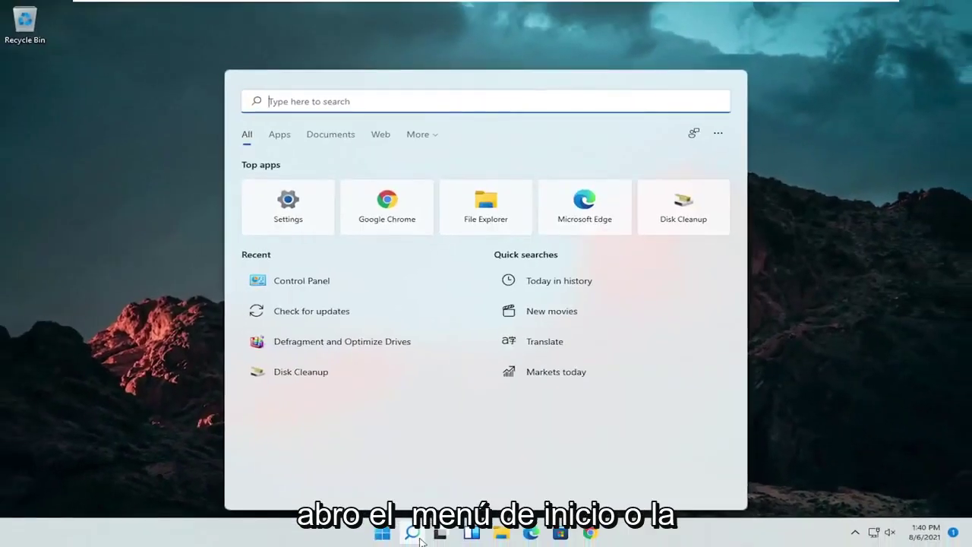
Open Device Manager and select HID-compliant mouse under Mice and other pointing devices.
text(dev)
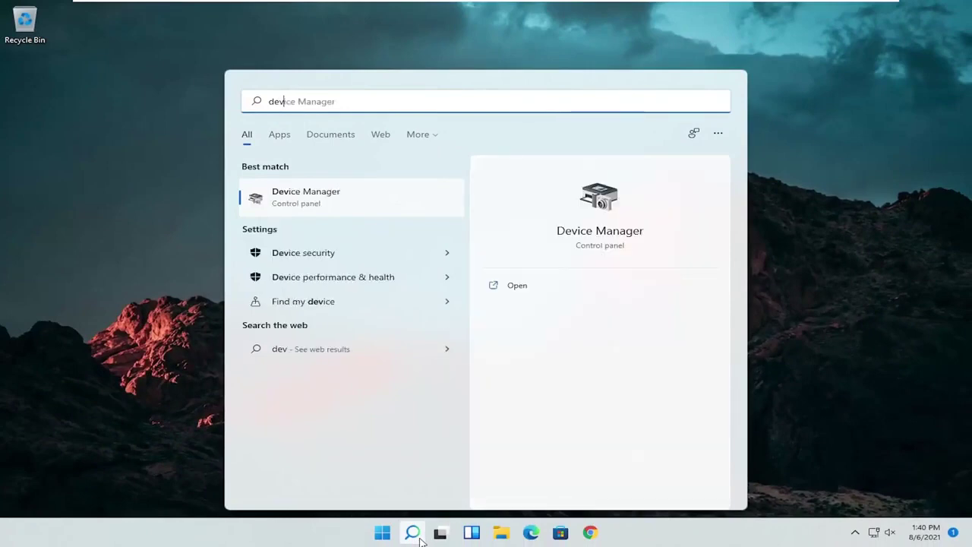
text(ice manager)
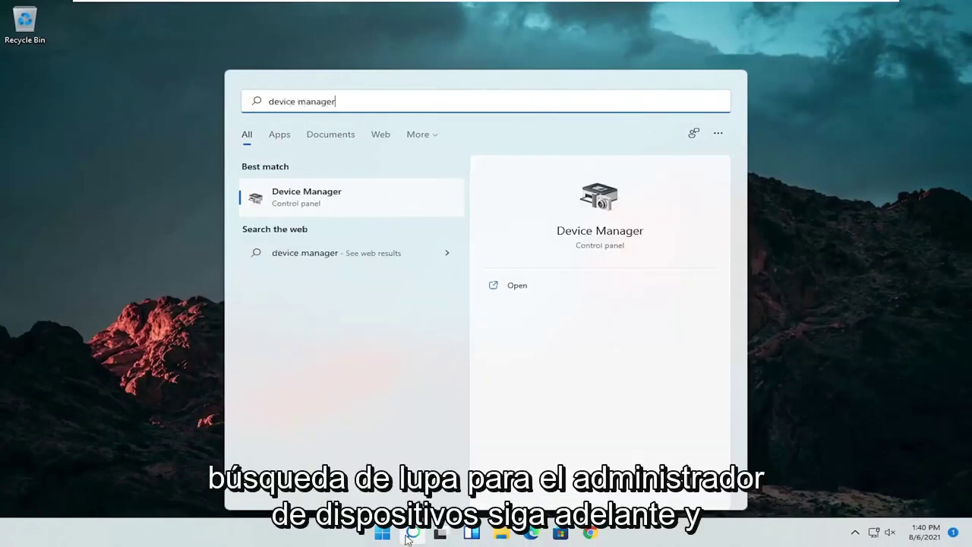
click(302, 198)
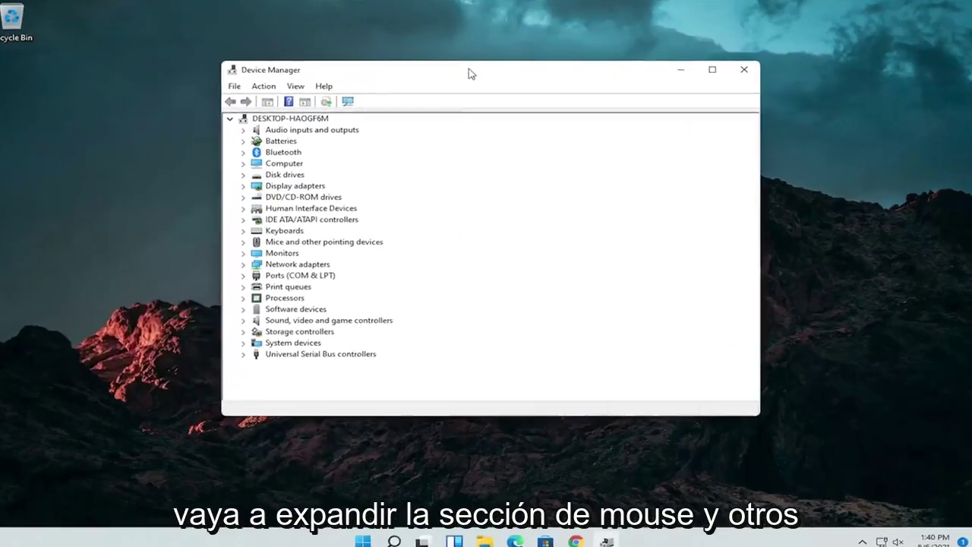
double_click(270, 266)
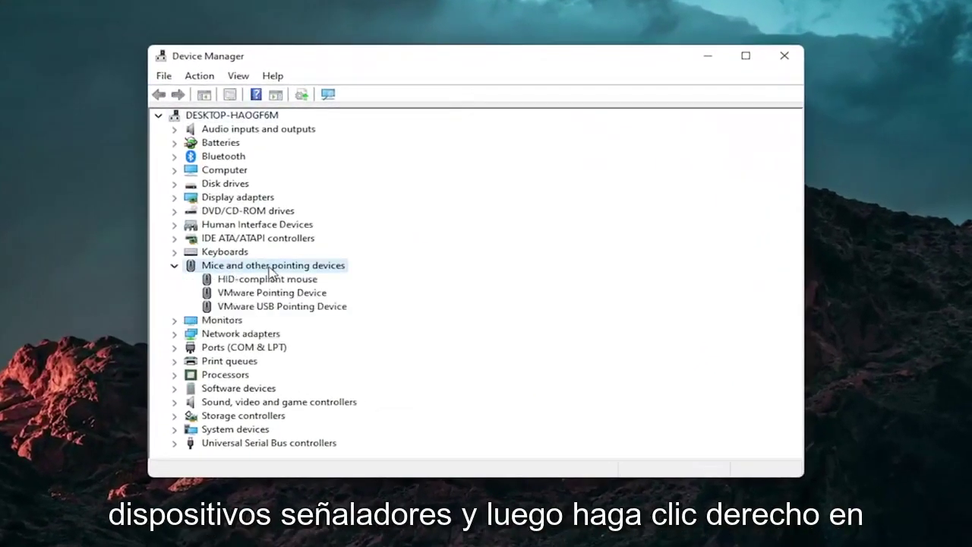
click(270, 278)
right_click(271, 280)
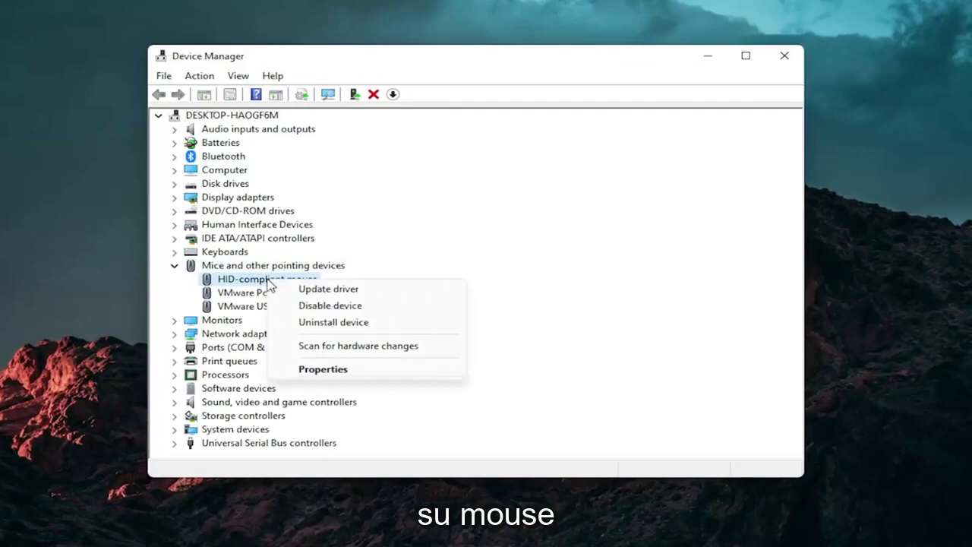
Reinstall the HID-compliant mouse driver from the compatible drivers list, then close Device Manager.
click(354, 291)
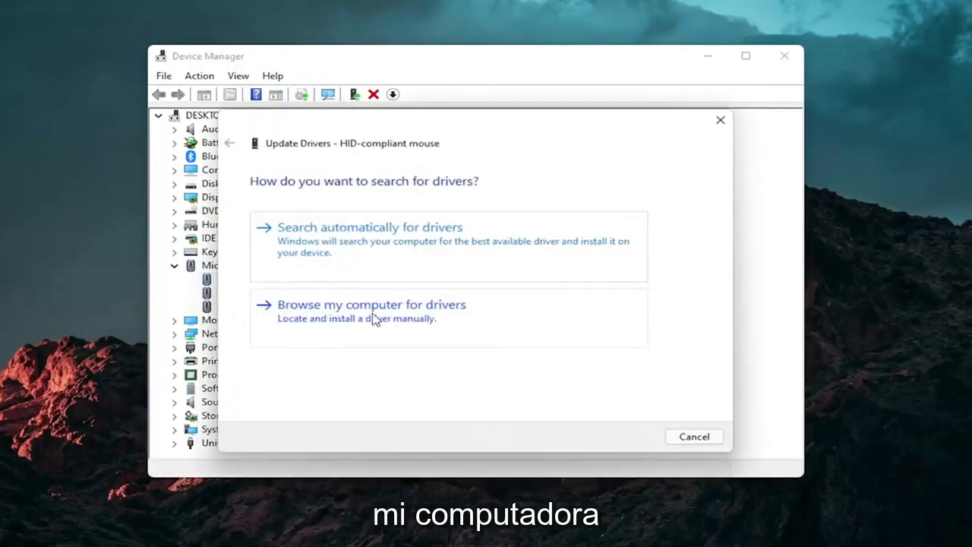
click(373, 317)
click(328, 351)
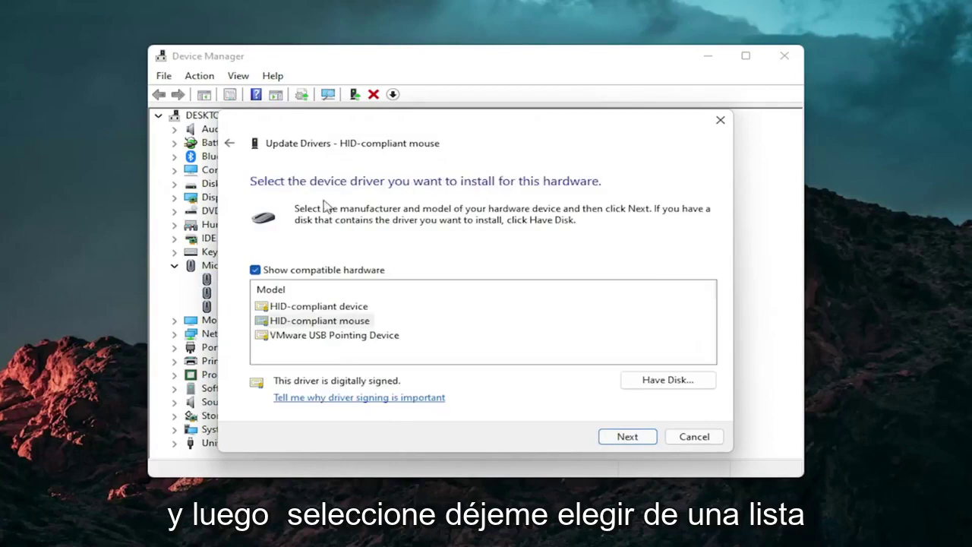
click(229, 143)
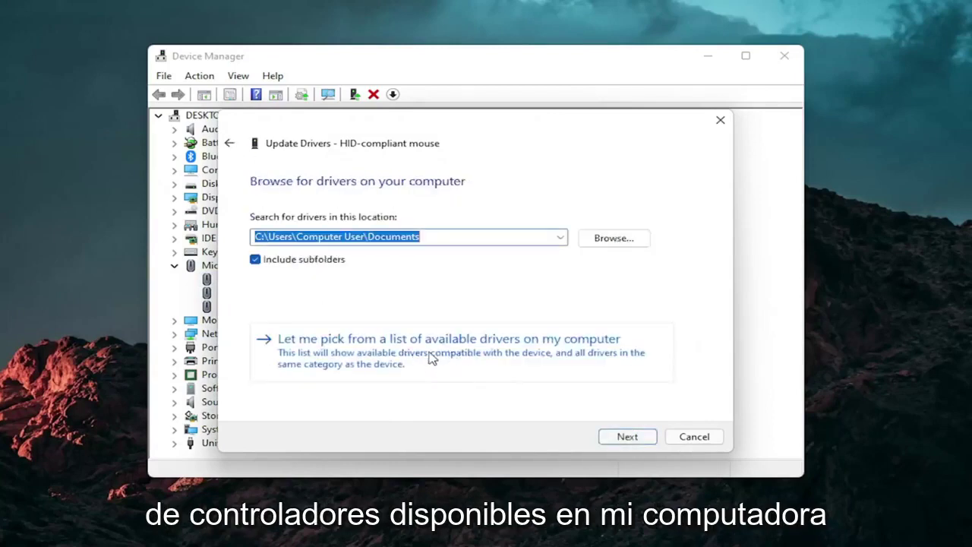
click(438, 353)
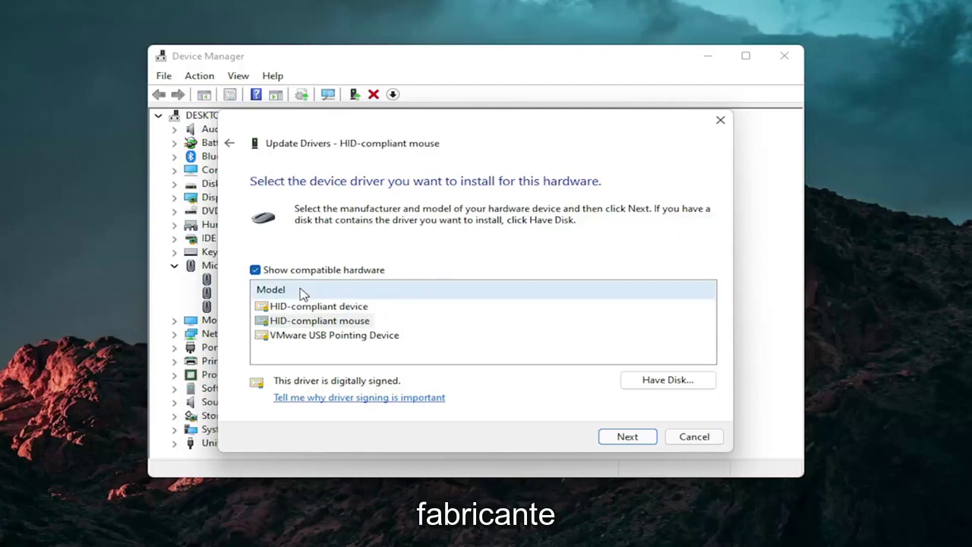
click(637, 438)
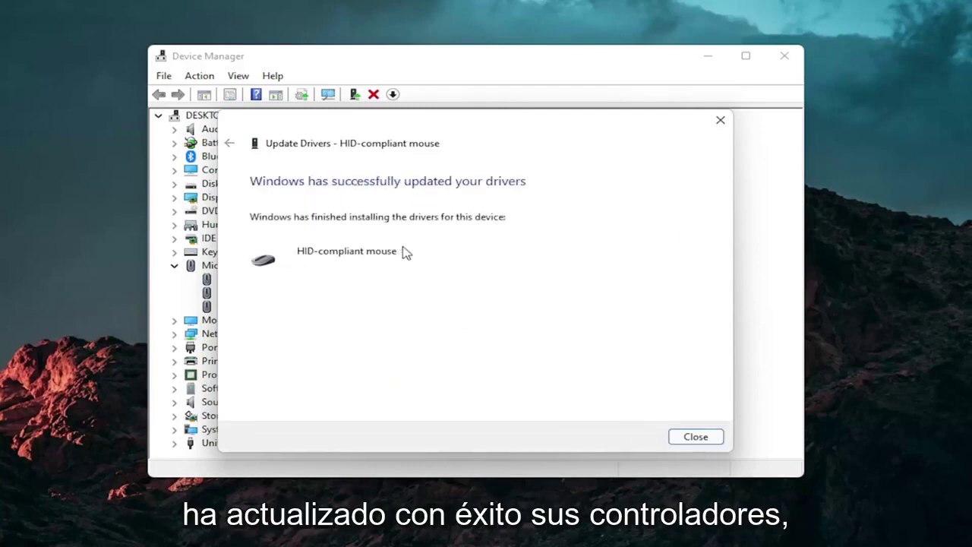
click(684, 437)
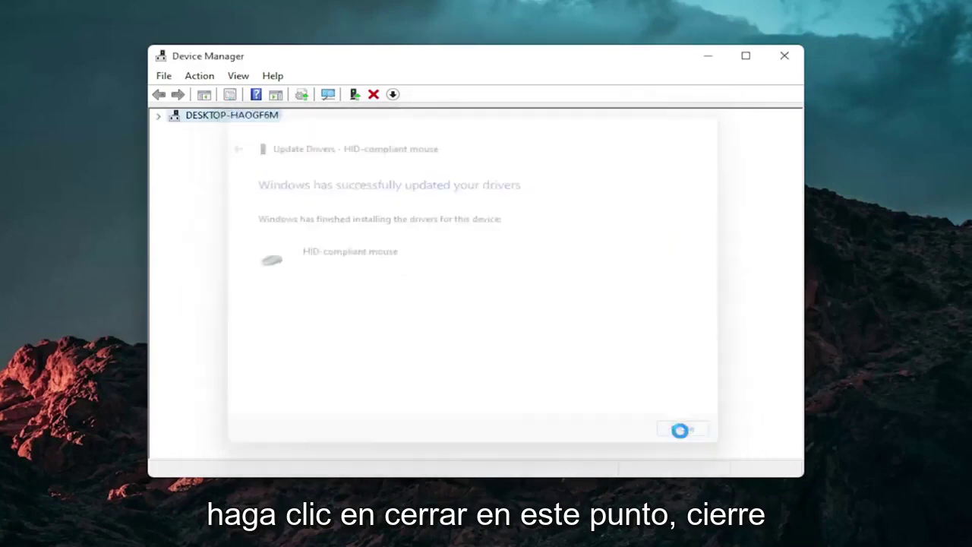
click(177, 265)
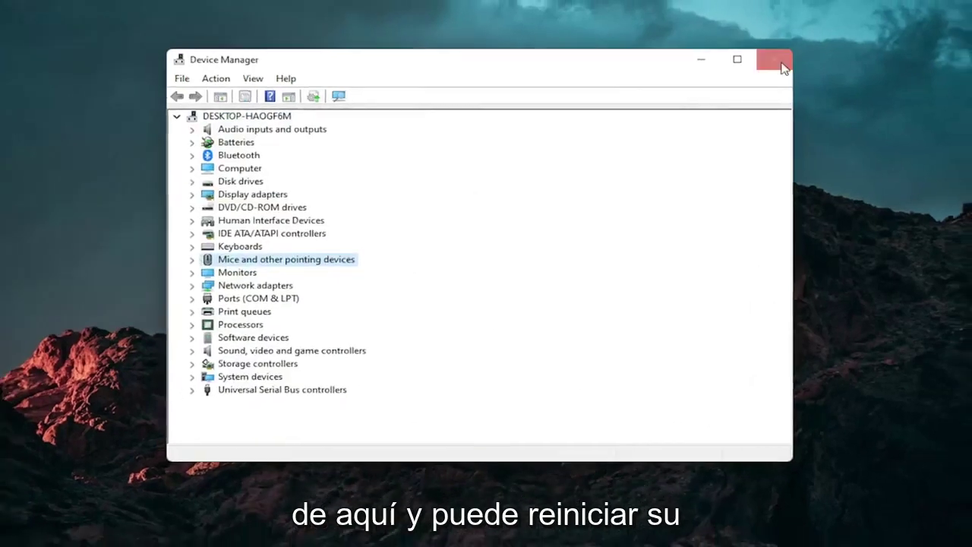
click(784, 68)
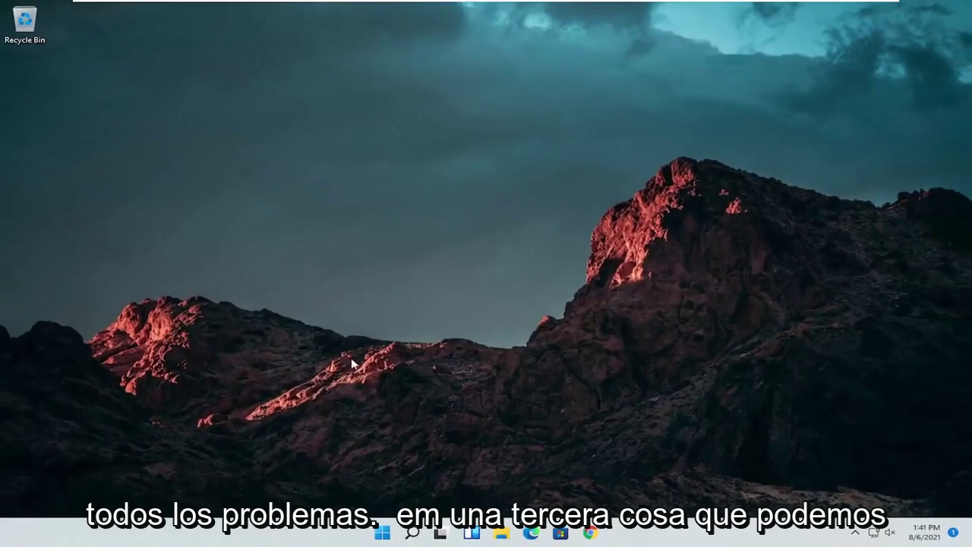
Search 'troubleshoot' and open the Other troubleshooters page in Troubleshoot settings.
click(414, 533)
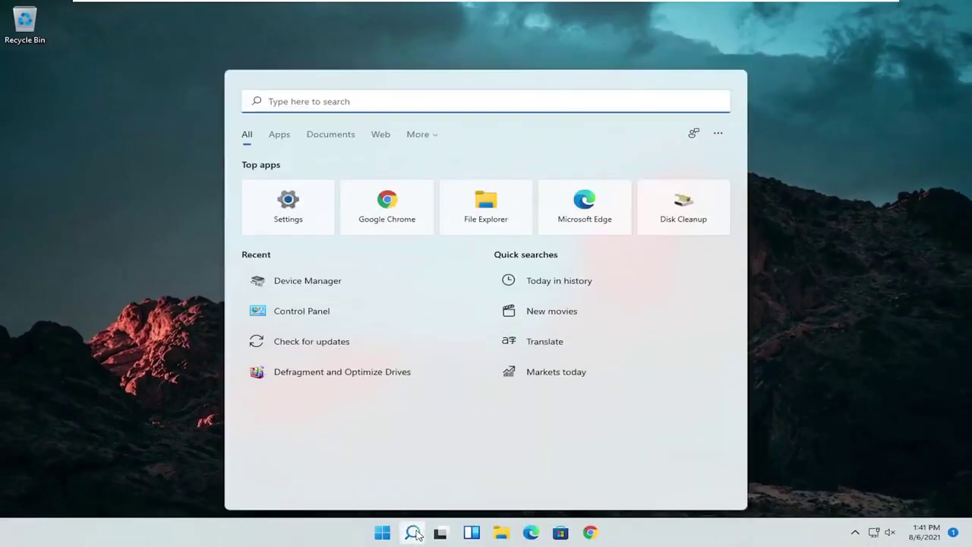
text(trouble)
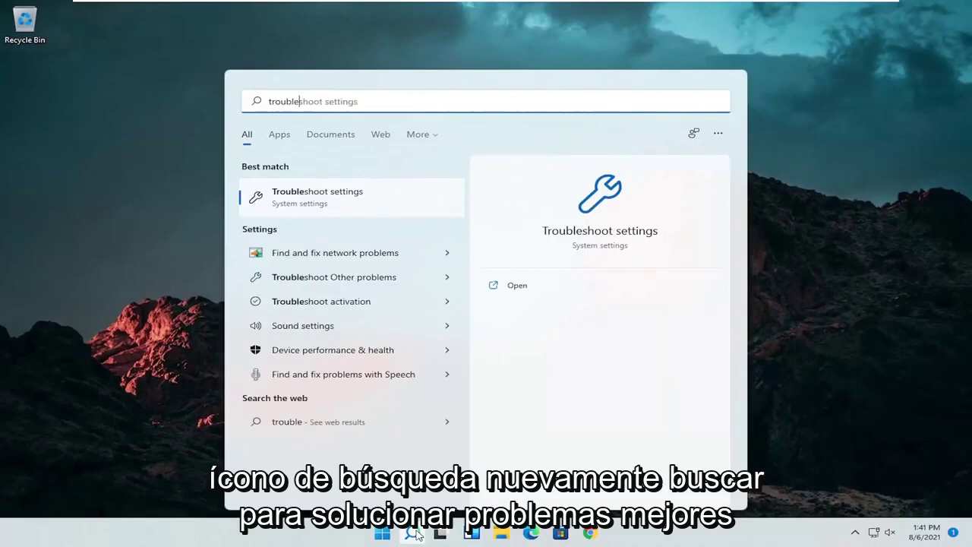
text(shoot)
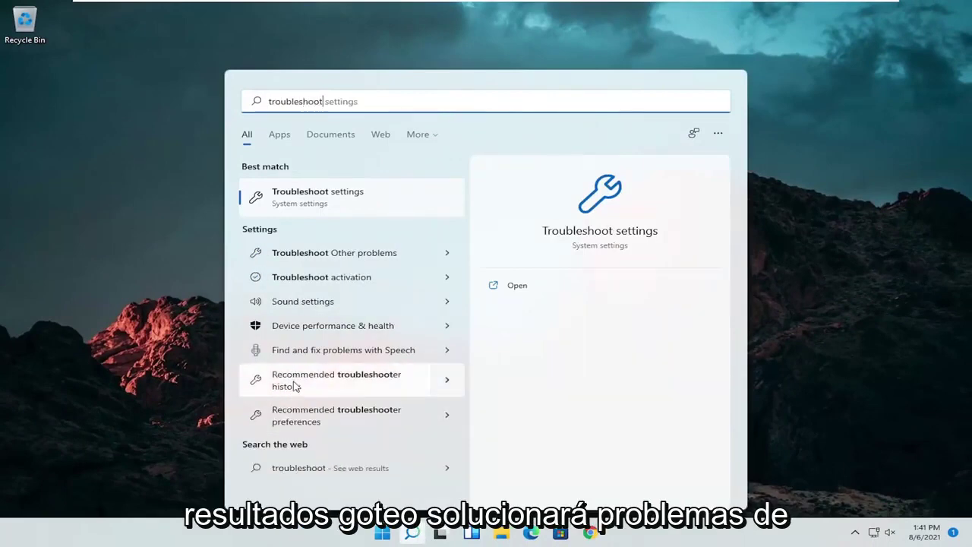
click(322, 196)
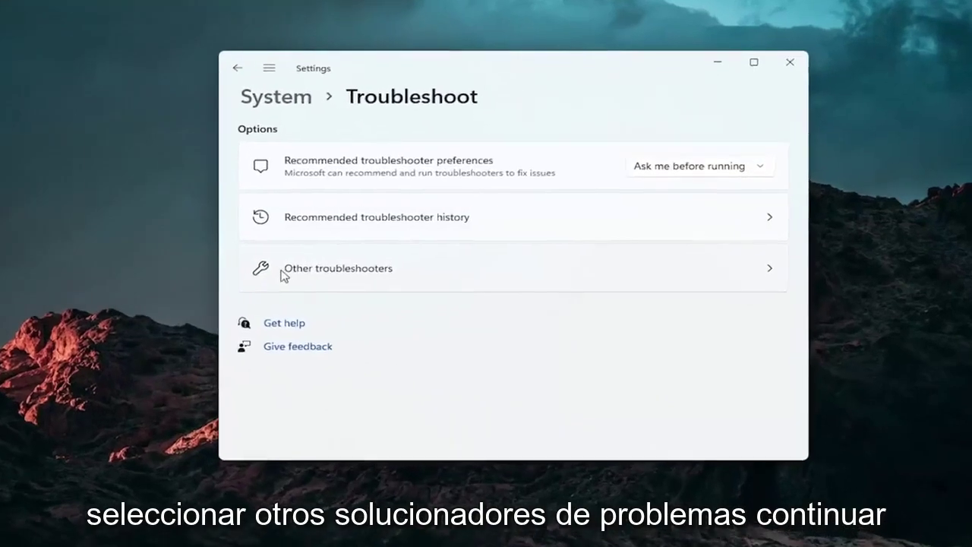
click(284, 278)
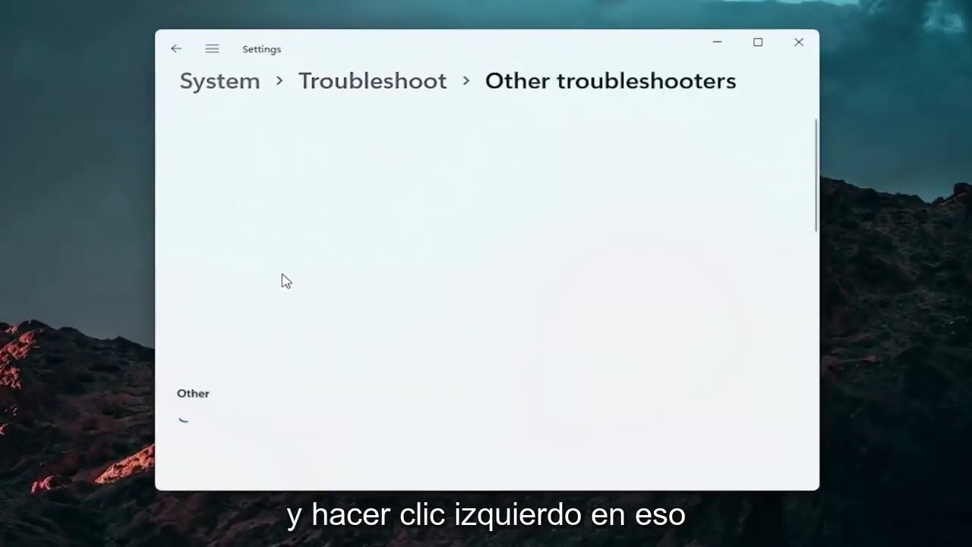
scroll(285, 277, down, 5)
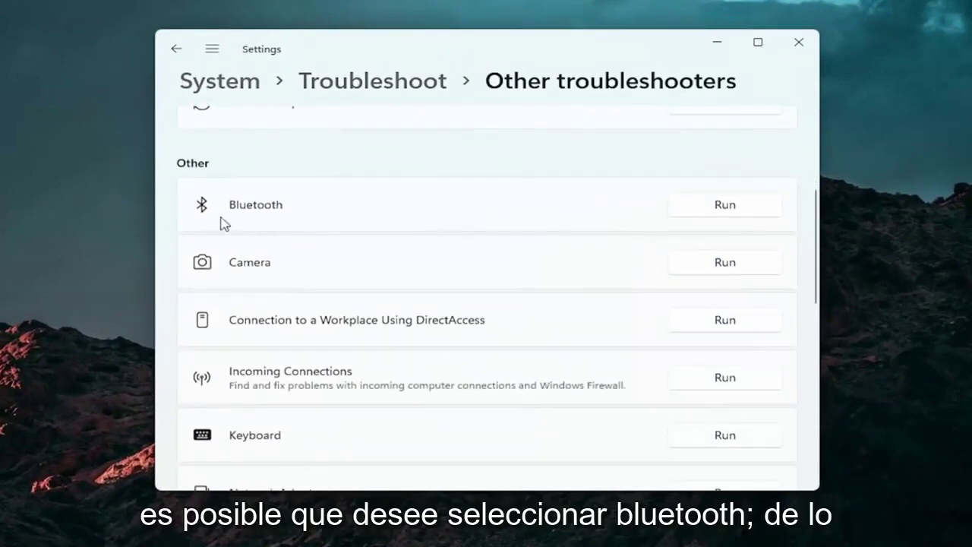
scroll(301, 304, up, 1)
scroll(303, 304, down, 1)
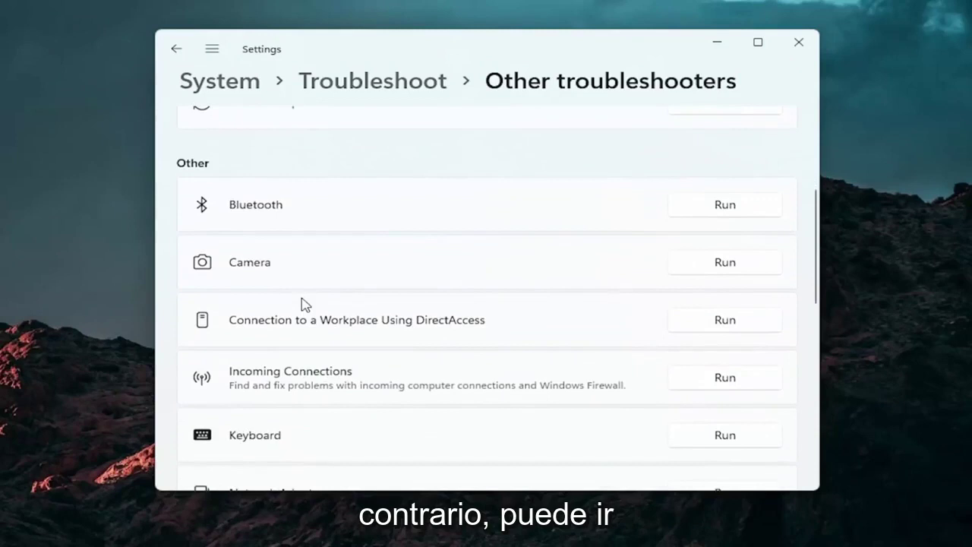
scroll(302, 304, down, 2)
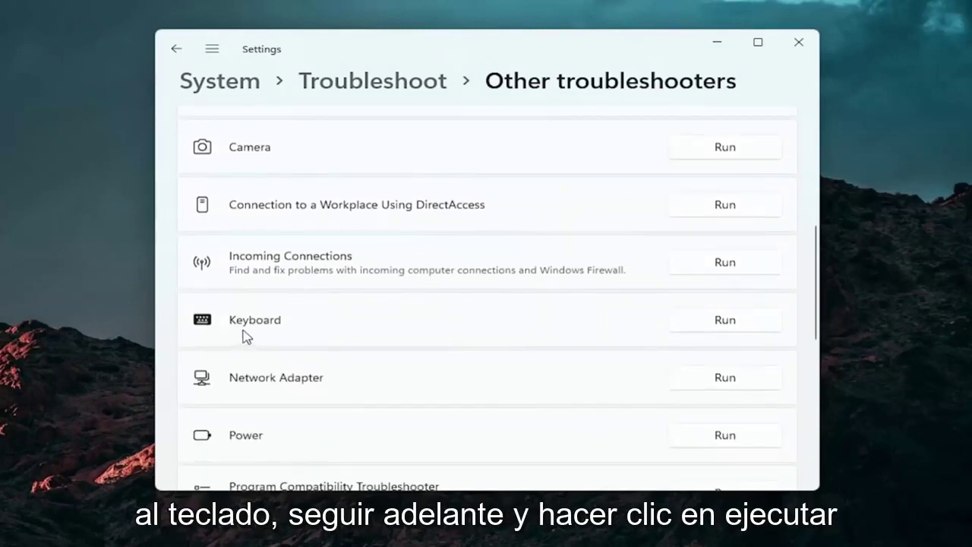
Run the Keyboard troubleshooter, close it when finished, and close Settings.
click(725, 320)
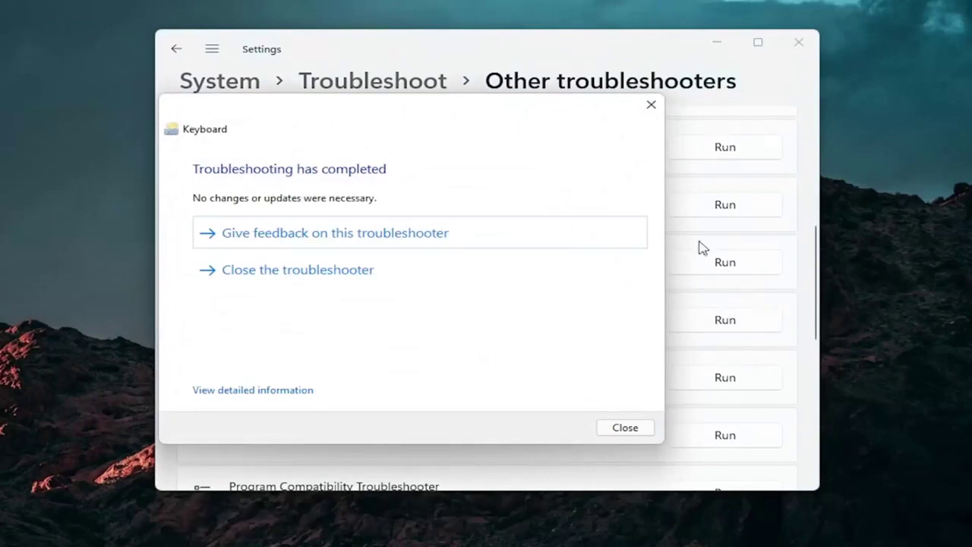
click(650, 106)
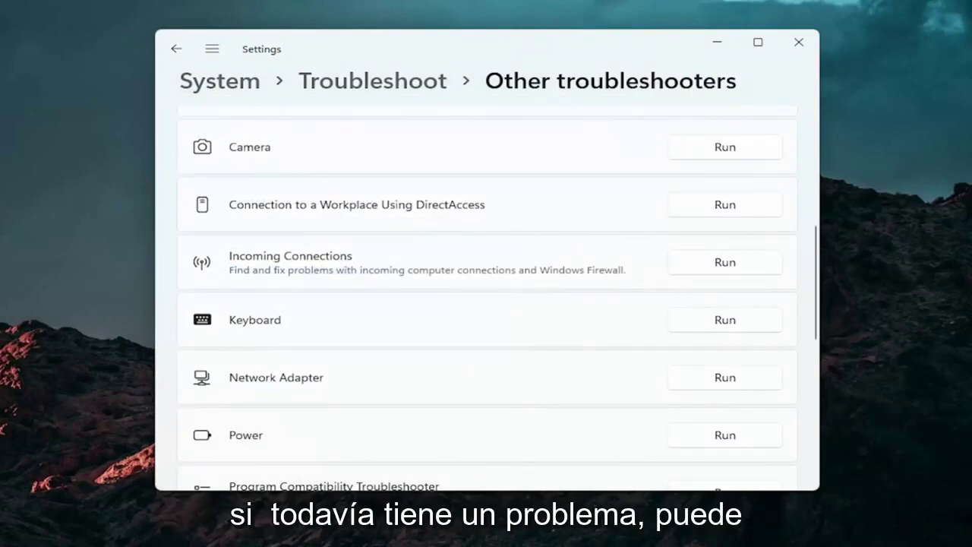
click(799, 42)
click(415, 534)
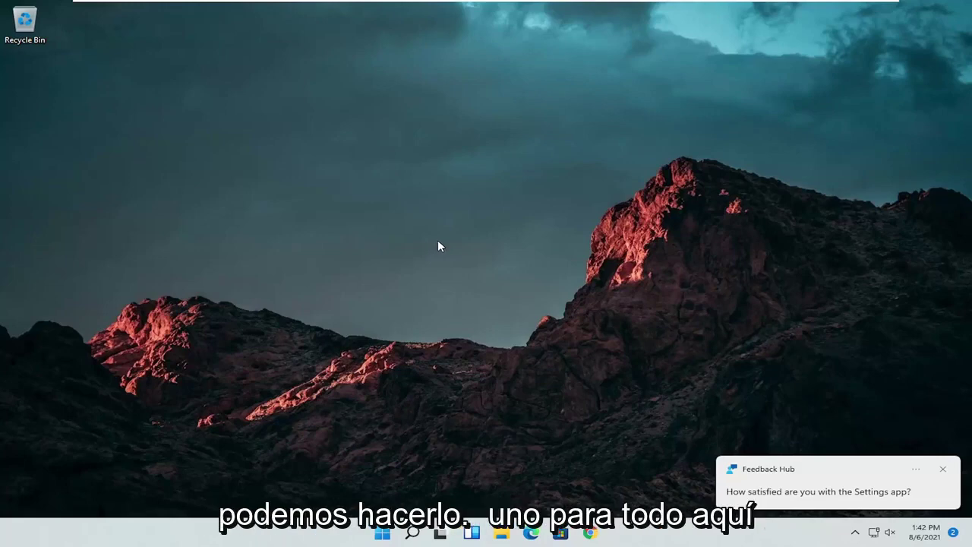
Launch Command Prompt as administrator via 'cmd' search and run sfc /scannow.
click(409, 535)
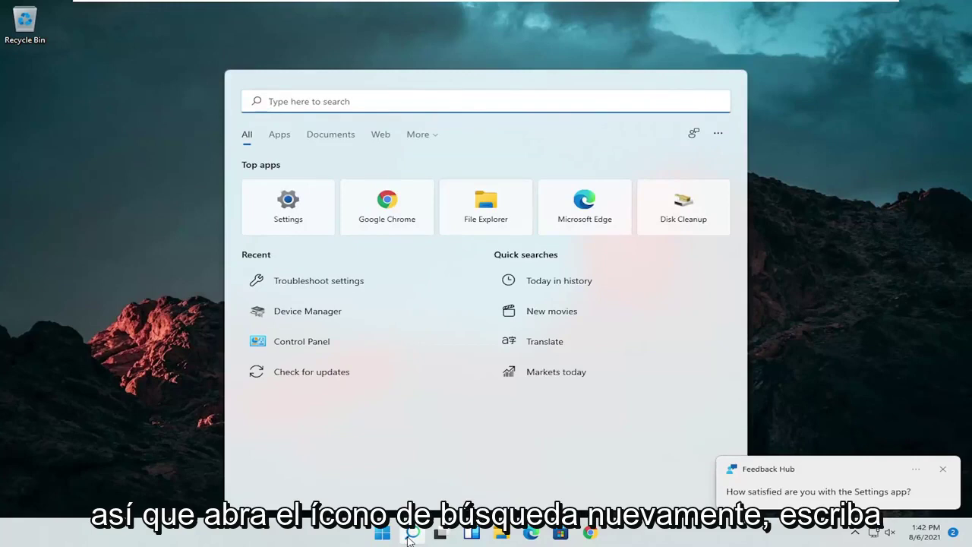
text(cmd)
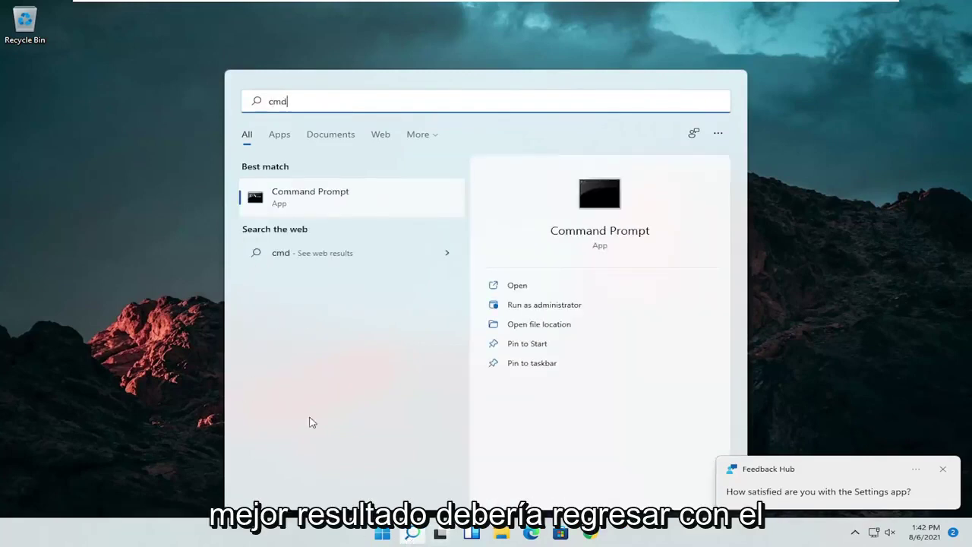
right_click(290, 198)
click(330, 211)
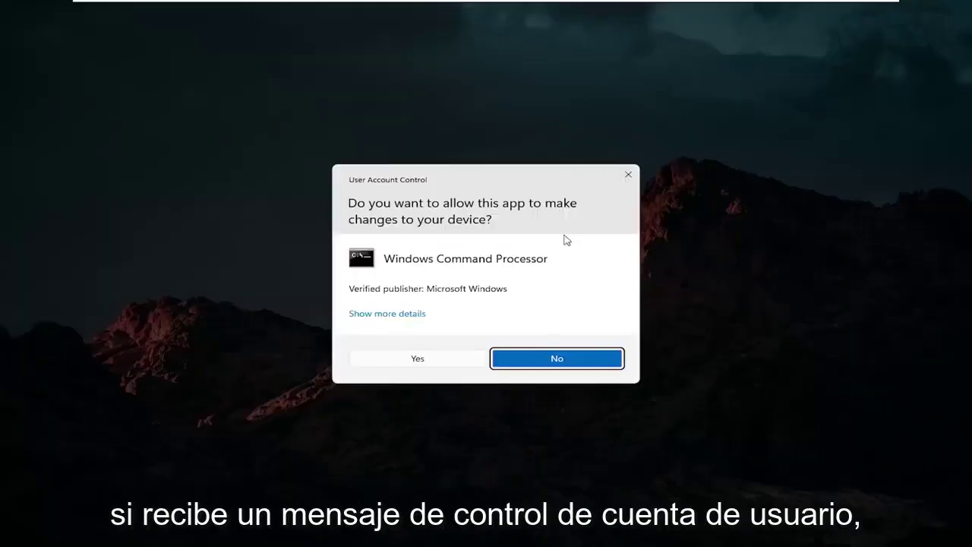
click(414, 359)
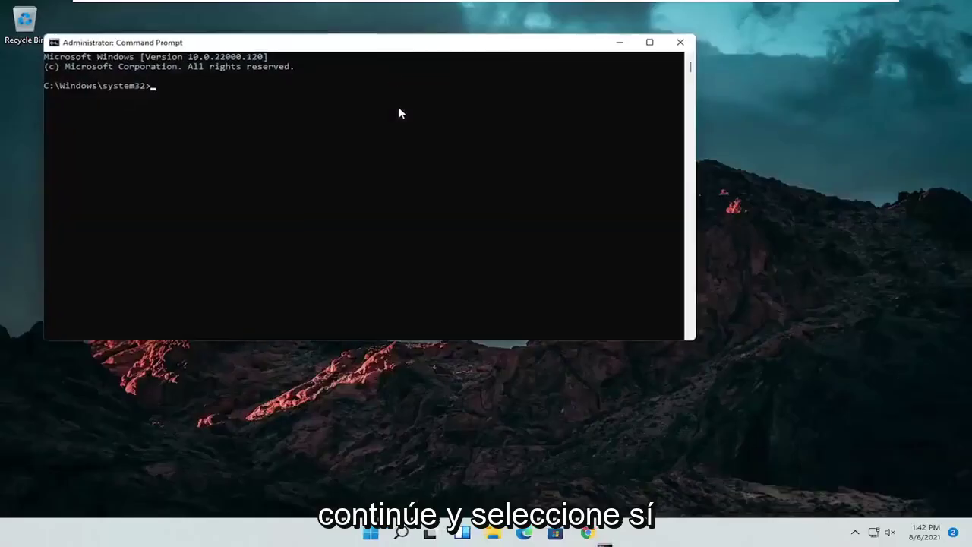
drag(390, 47, 508, 96)
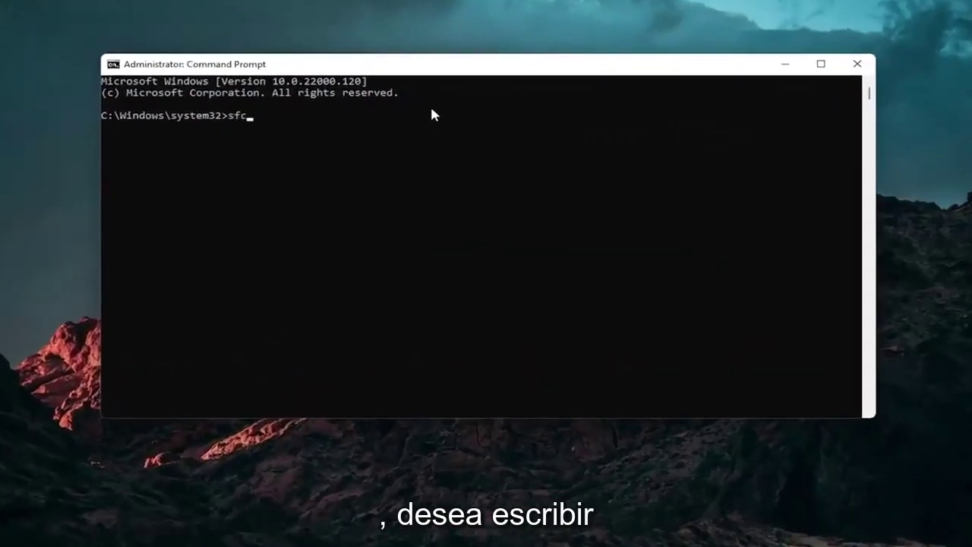
text(scannow)
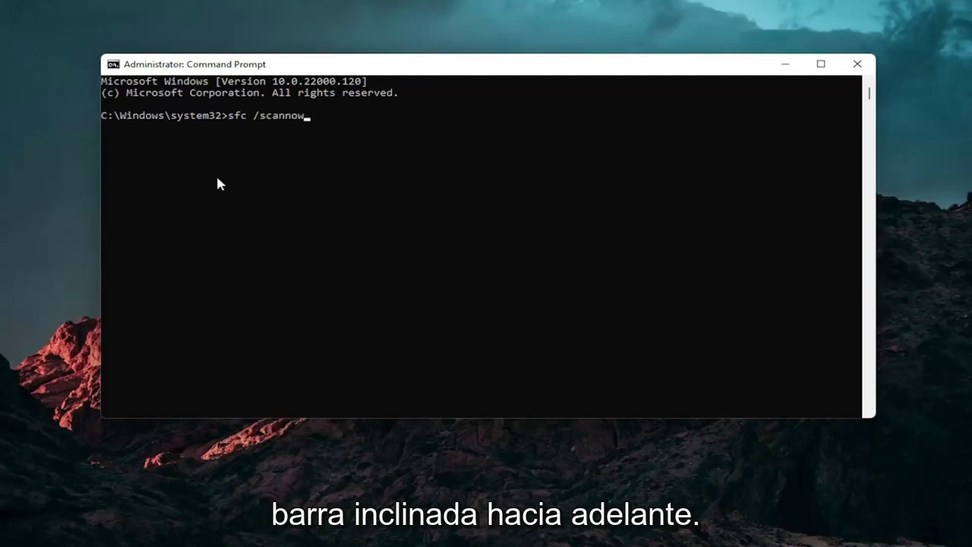
key(Return)
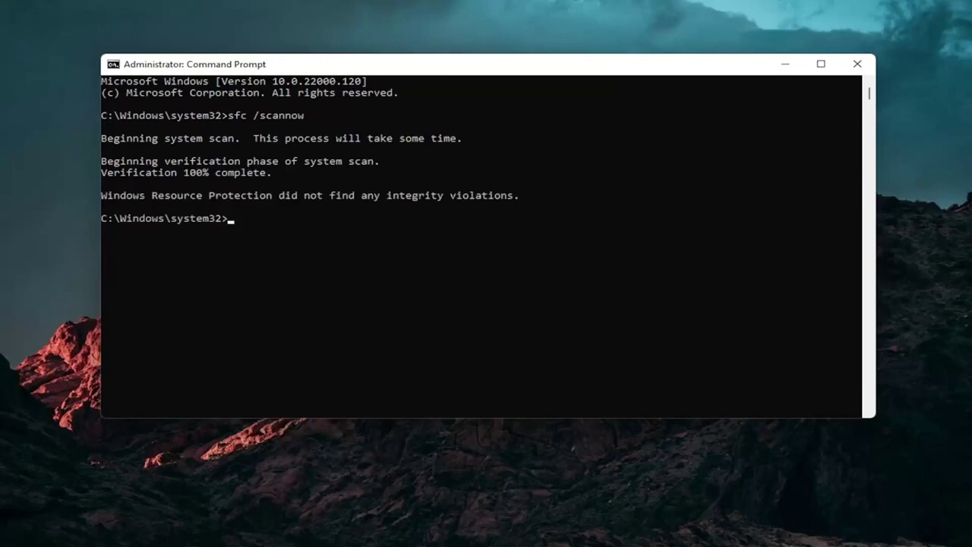
Close the Command Prompt window to return to the desktop.
click(858, 64)
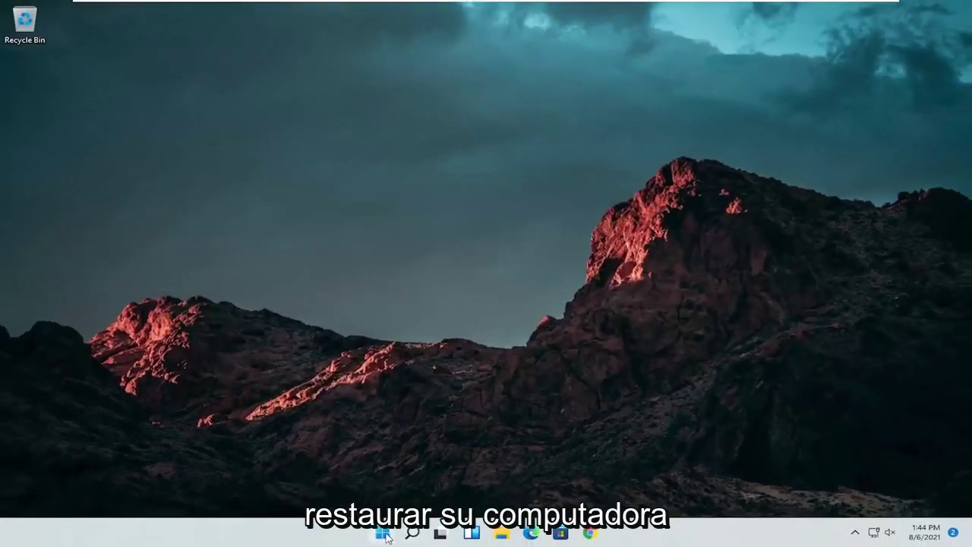